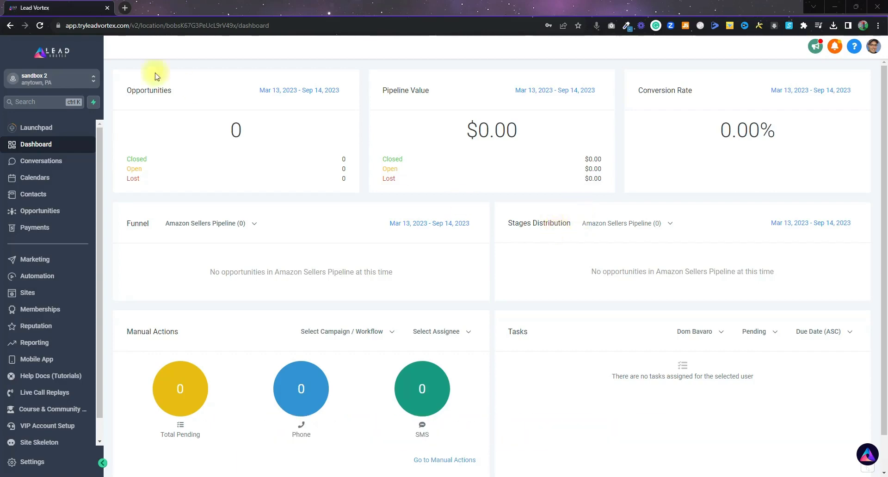
# From the contact's record, send a test email with body 'test email' and a test subject.
pyautogui.click(20, 198)
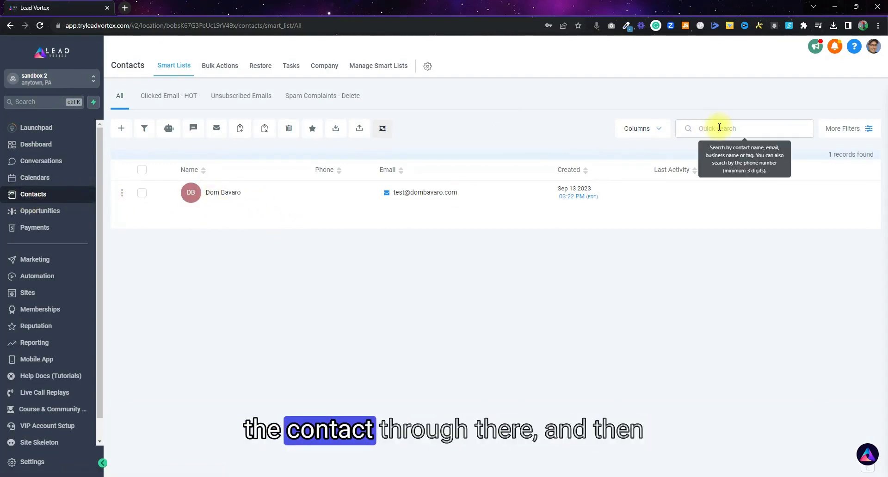
pyautogui.click(221, 194)
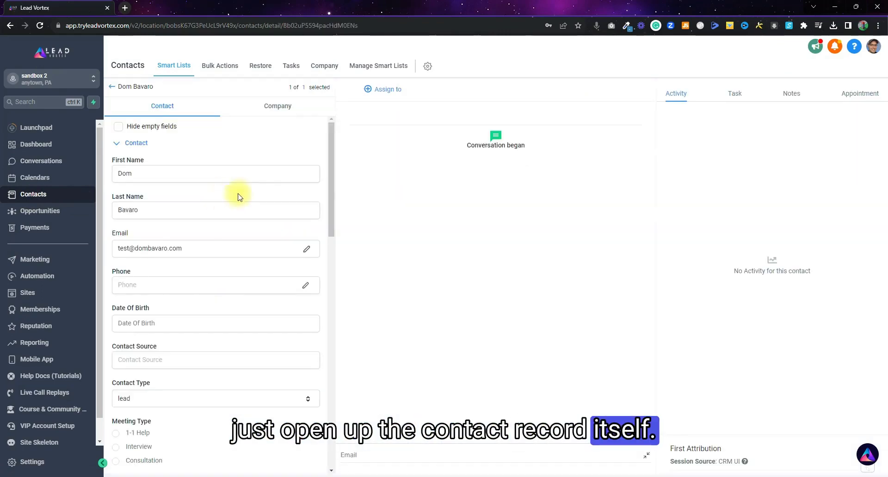
pyautogui.click(350, 455)
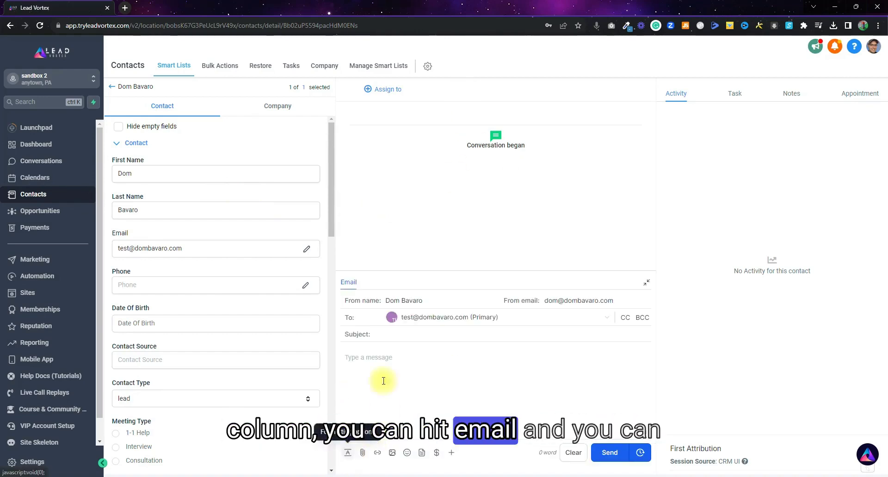
pyautogui.write('test email')
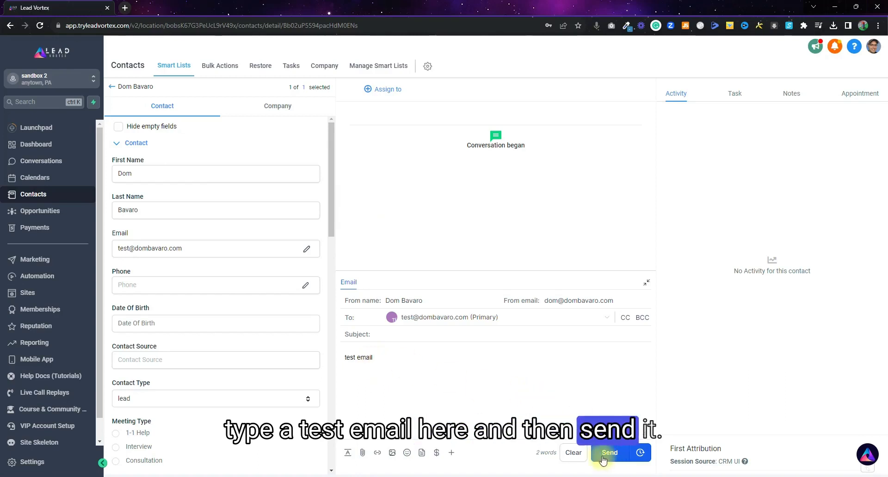
pyautogui.click(420, 337)
pyautogui.write('test d')
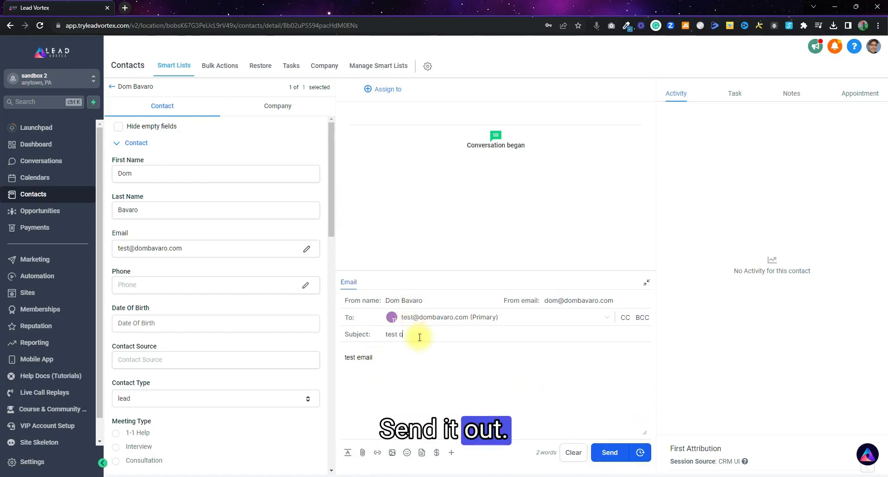
pyautogui.click(609, 450)
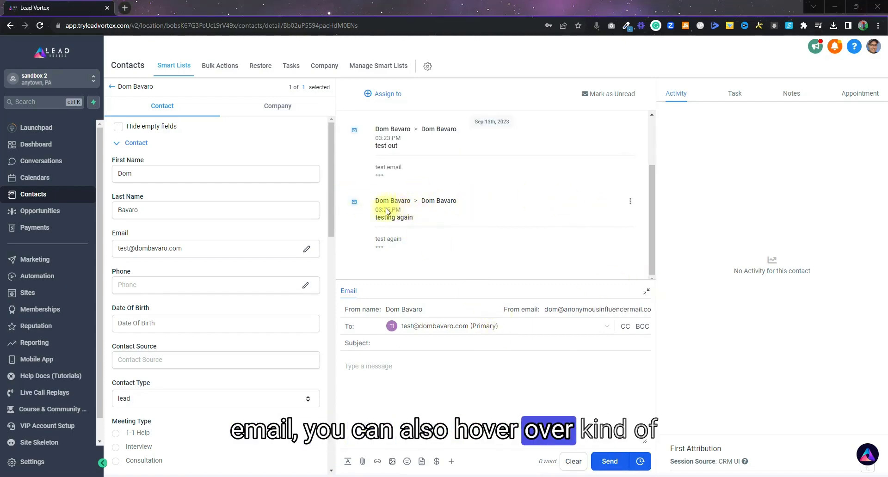
# Reply within the 'testing again' thread with 'reply in thread to that emaik', then view Conversations.
pyautogui.moveTo(399, 208)
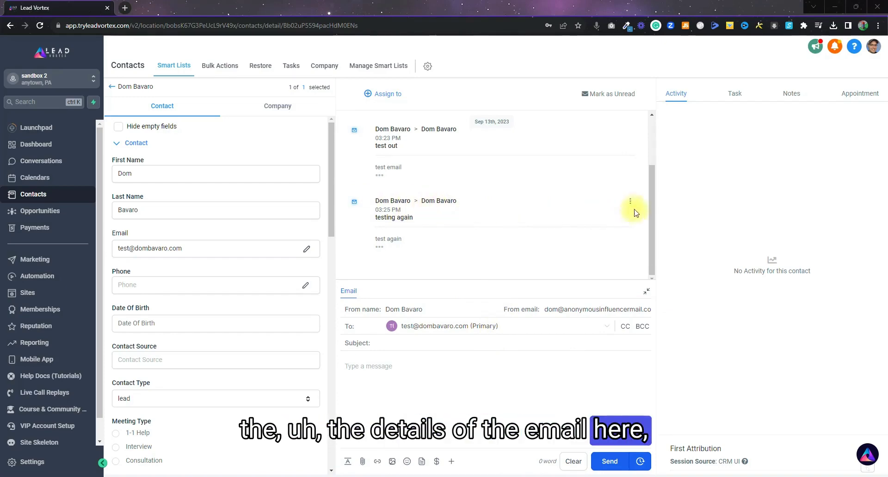
pyautogui.click(630, 202)
pyautogui.click(539, 218)
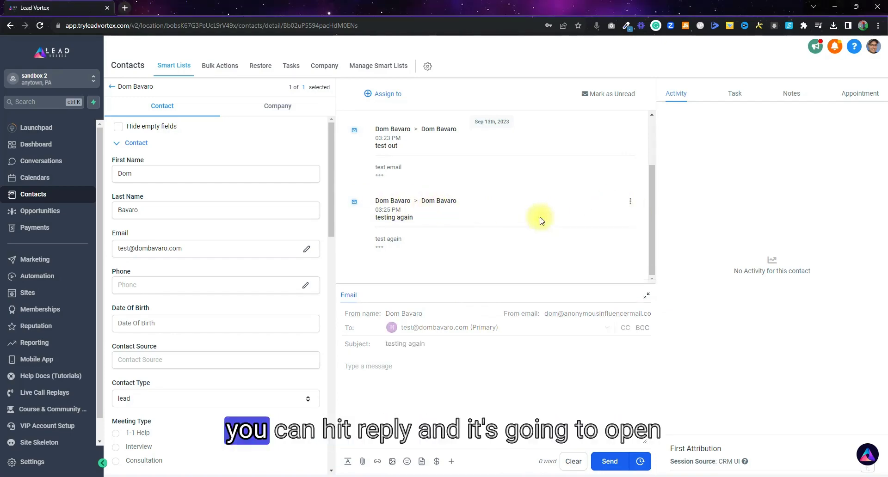
pyautogui.click(377, 382)
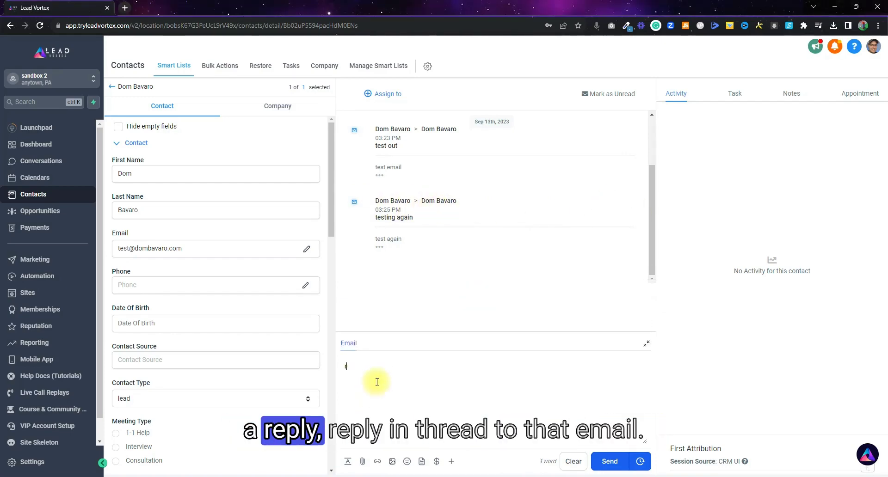
pyautogui.write('reply in thread to ')
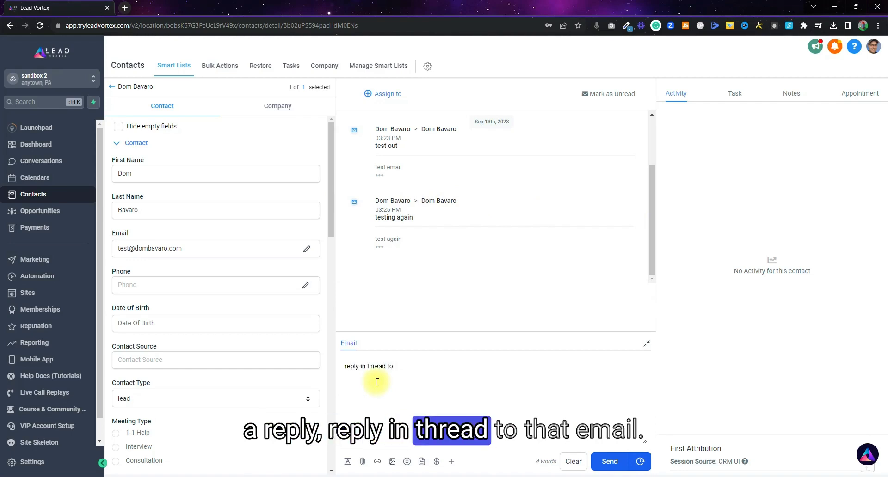
pyautogui.write('that emaik')
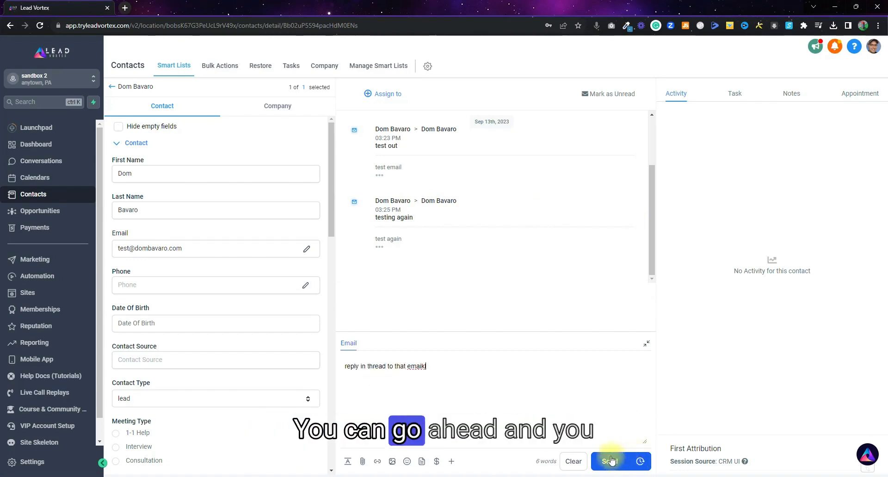
pyautogui.click(609, 462)
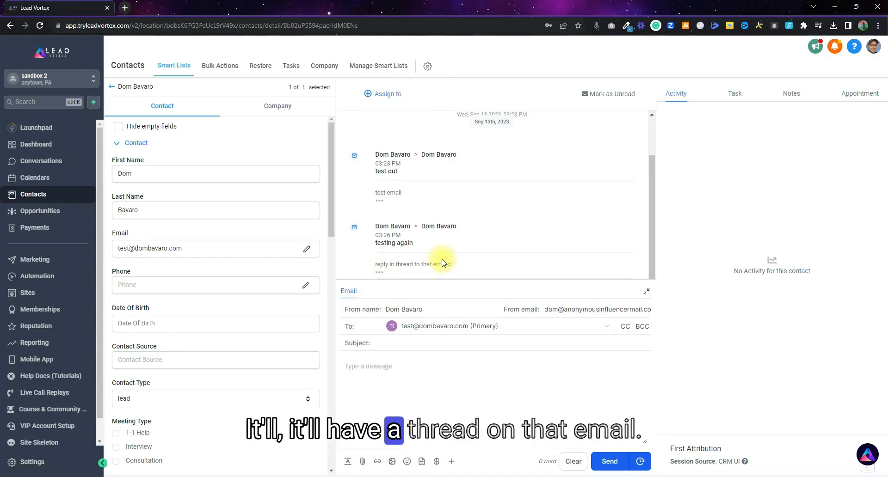
pyautogui.click(648, 292)
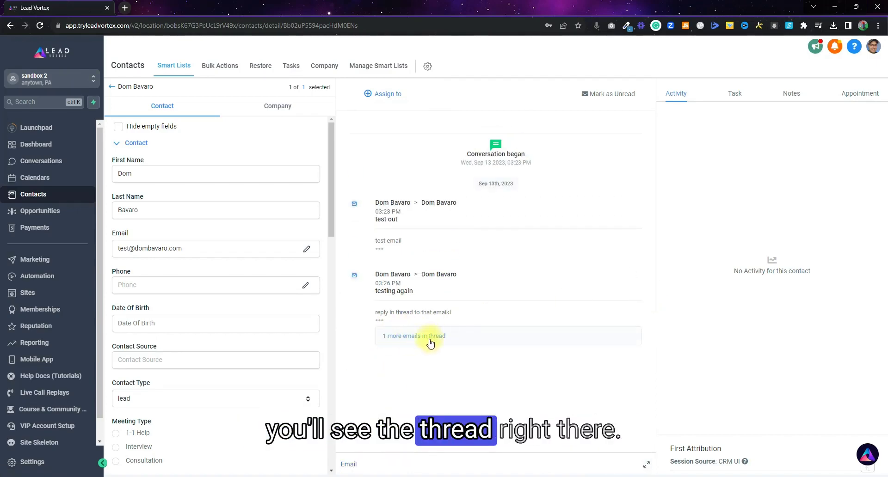
pyautogui.click(51, 161)
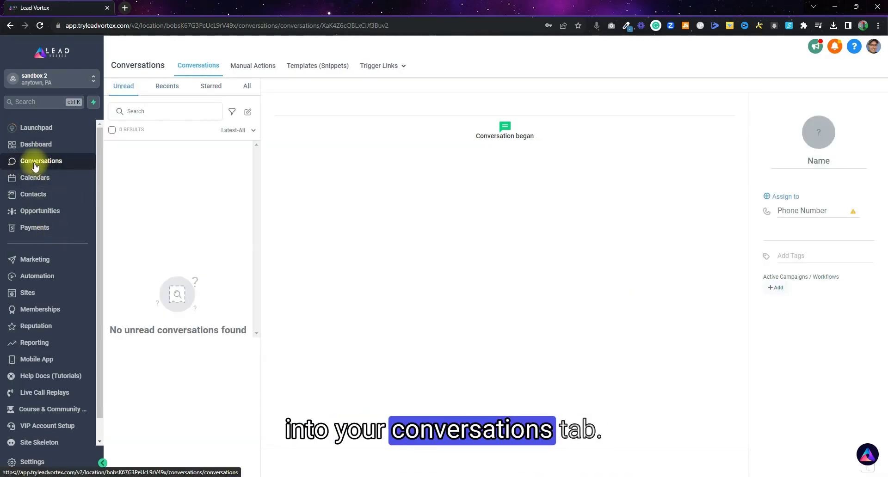
# From Recents, start a new conversation by searching for and selecting the contact.
pyautogui.click(167, 86)
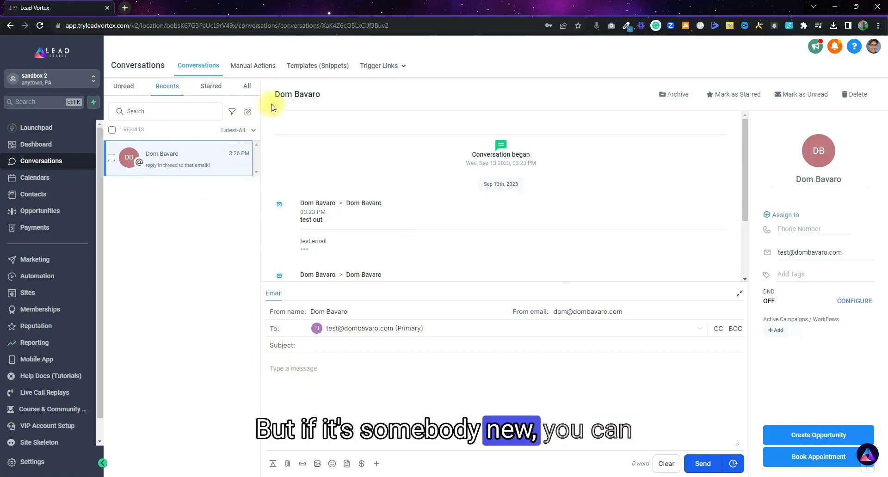
pyautogui.click(249, 114)
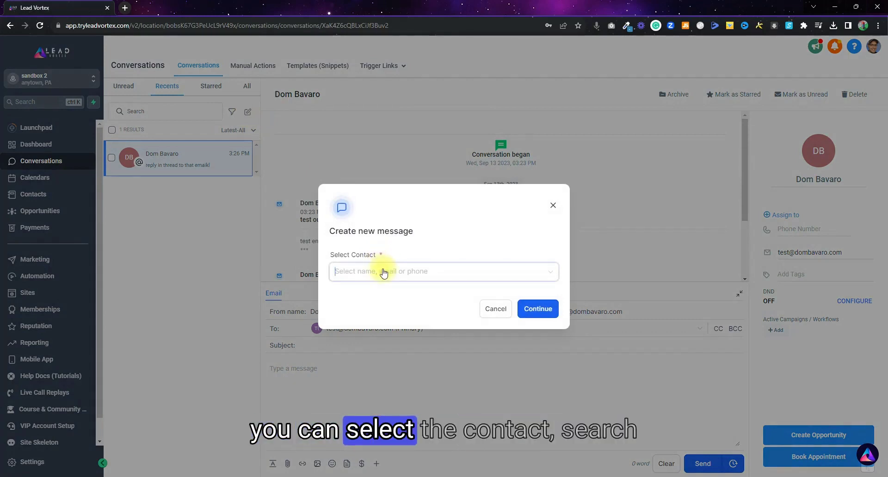
pyautogui.write('dom')
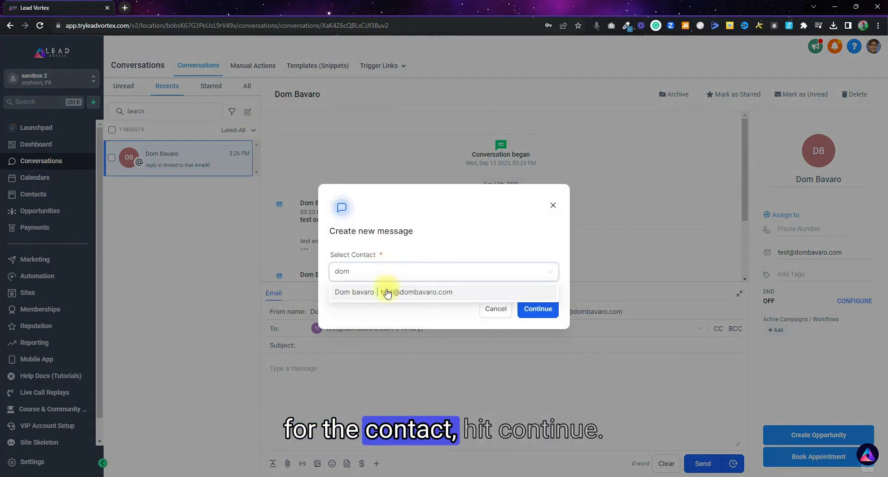
pyautogui.click(388, 292)
pyautogui.click(538, 309)
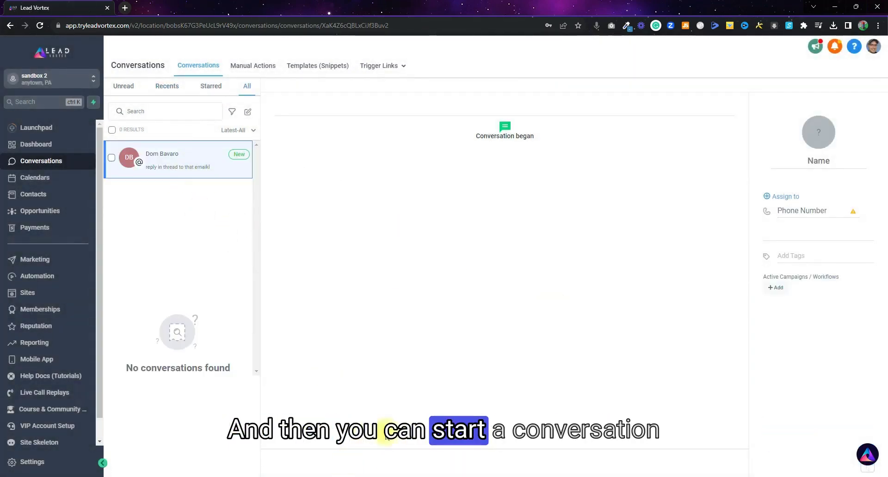
# Send the two-word message 'new nessage' in the new conversation, then go to Marketing.
pyautogui.click(182, 167)
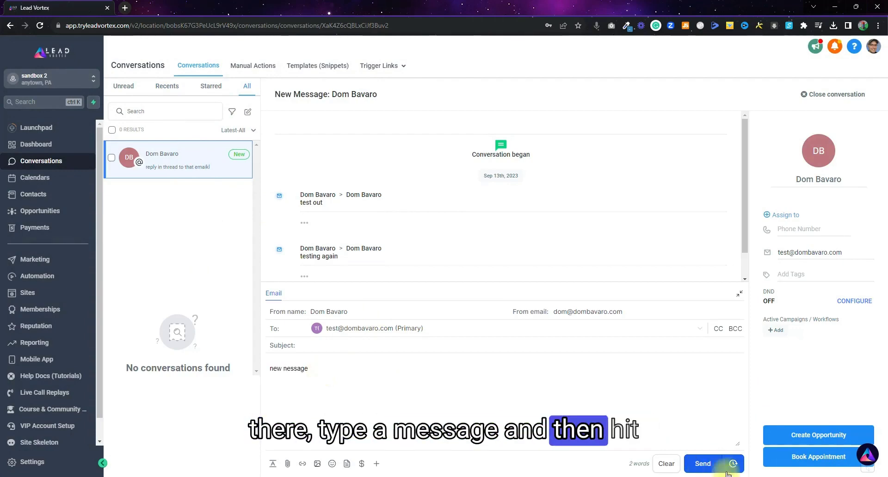
pyautogui.click(706, 467)
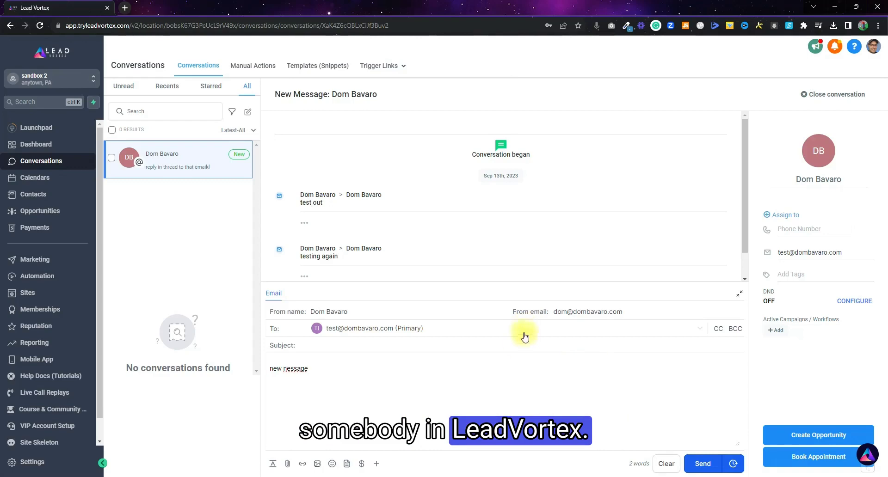
pyautogui.click(29, 260)
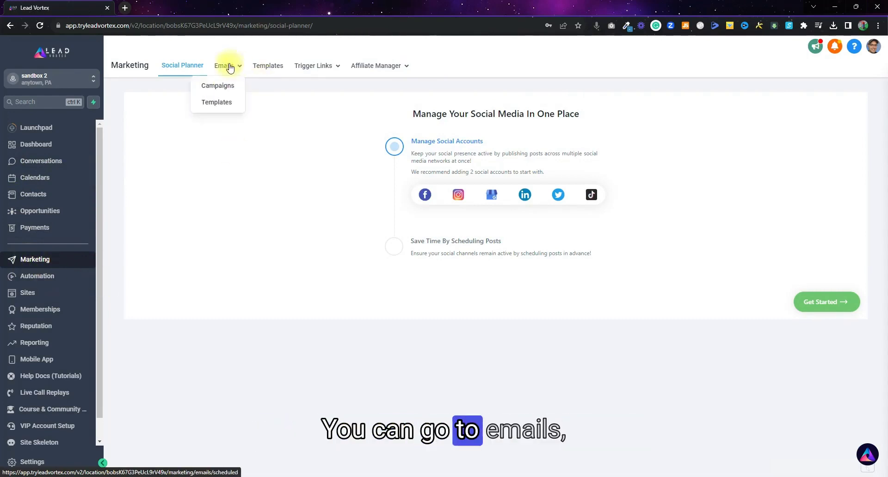
# Create a new email campaign using New Template as its design.
pyautogui.click(224, 90)
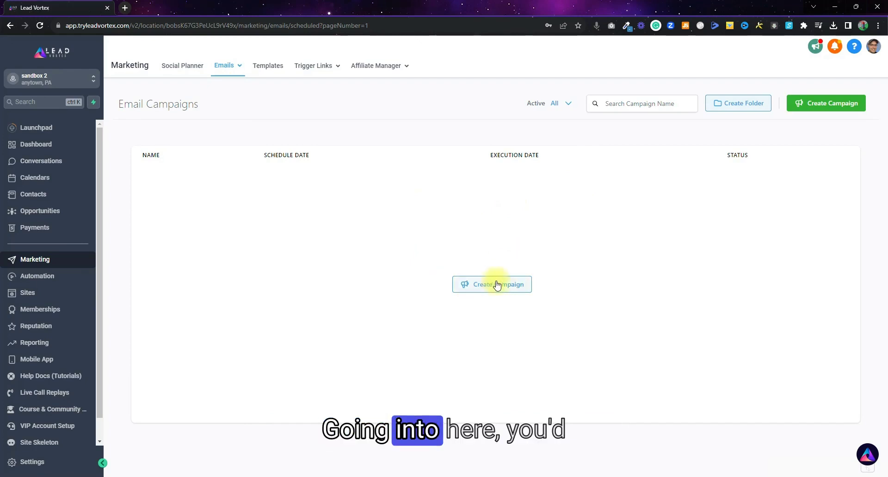
pyautogui.click(495, 283)
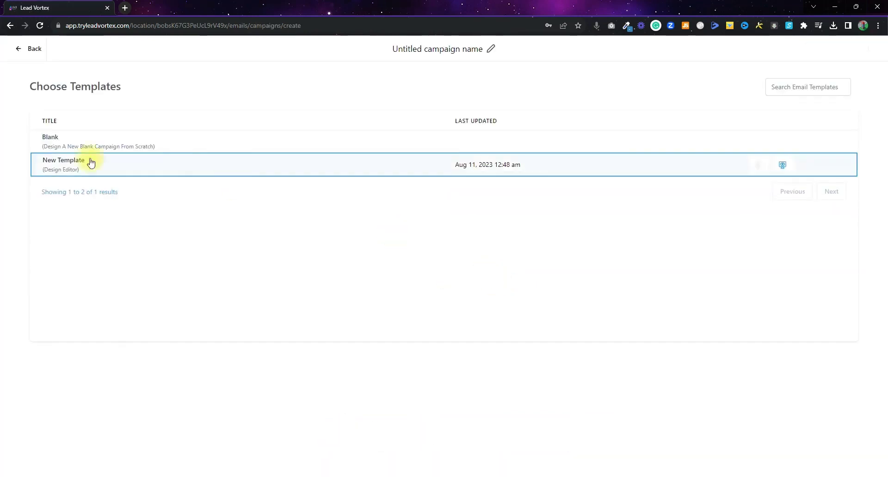
pyautogui.click(87, 163)
pyautogui.click(70, 148)
pyautogui.click(70, 164)
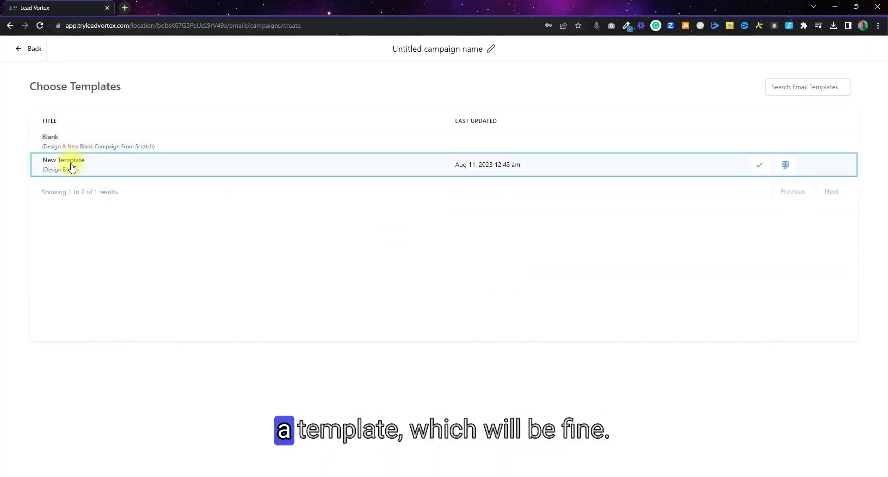
pyautogui.click(496, 144)
pyautogui.click(763, 167)
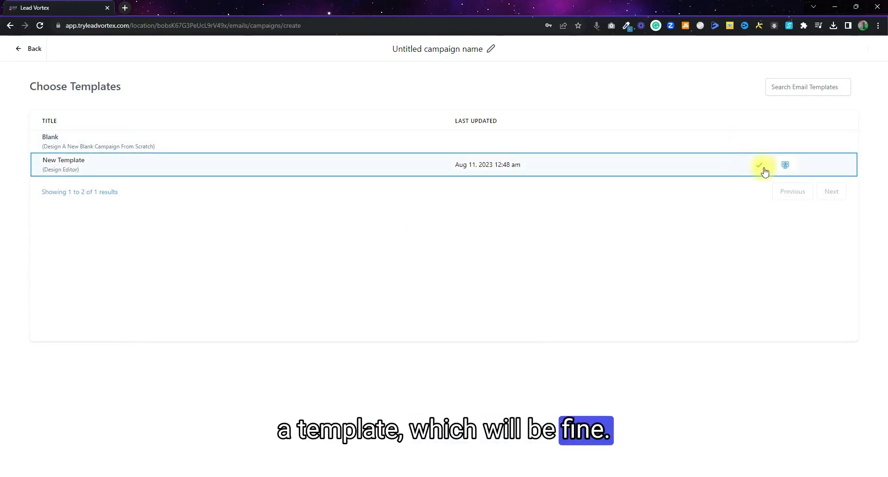
pyautogui.click(765, 169)
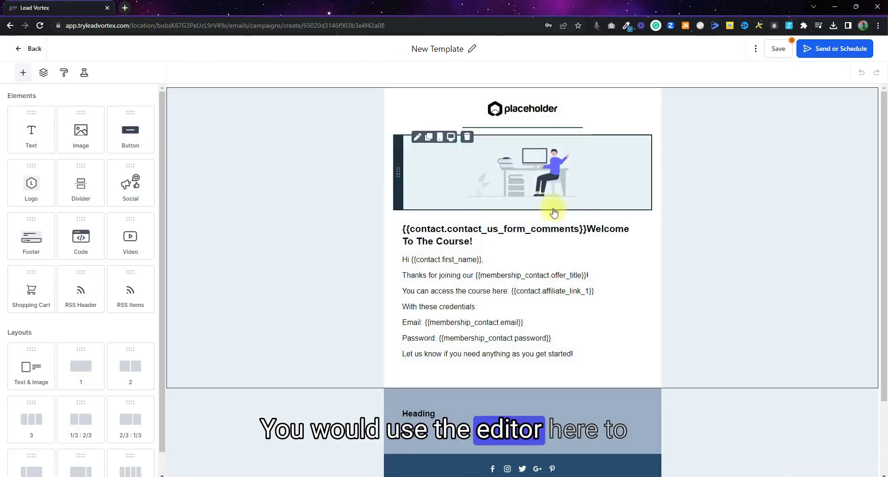
# Review the course welcome email with contact placeholders, then proceed to Send or Schedule.
pyautogui.scroll(-2, 519, 328)
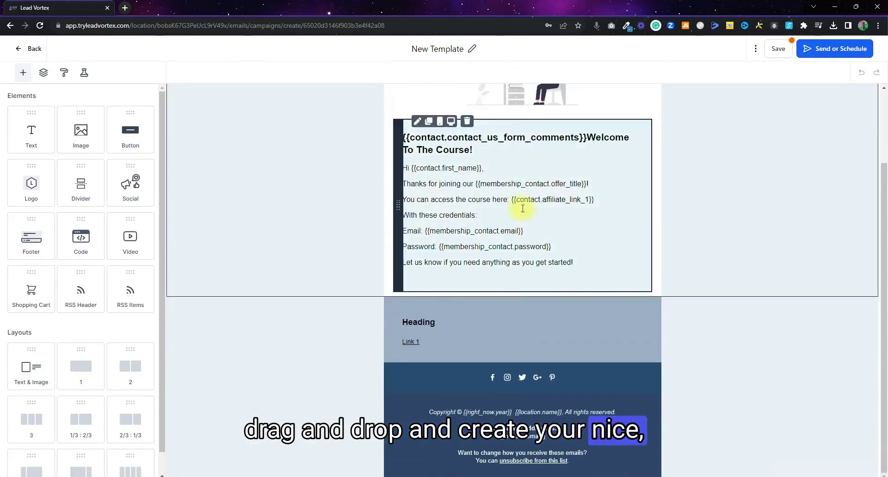
pyautogui.scroll(2, 522, 427)
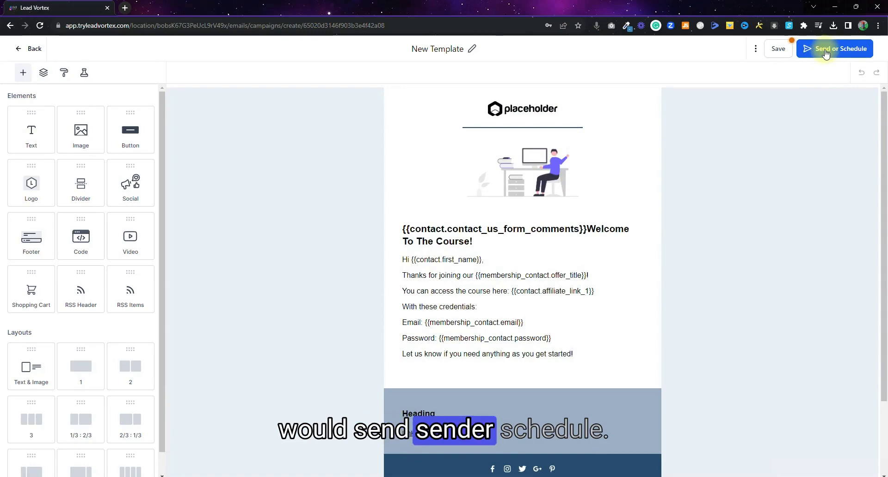
pyautogui.click(829, 55)
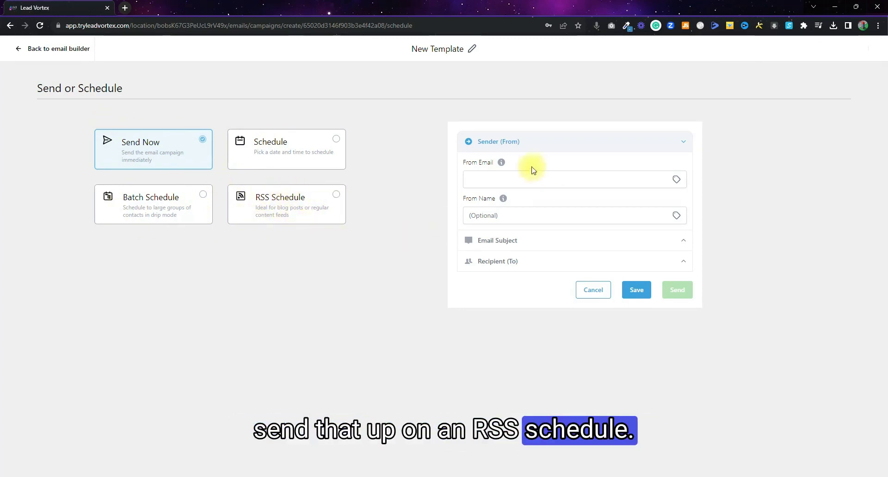
# Enter the sender's email address and display name, and set the subject to 'test subject'.
pyautogui.click(506, 178)
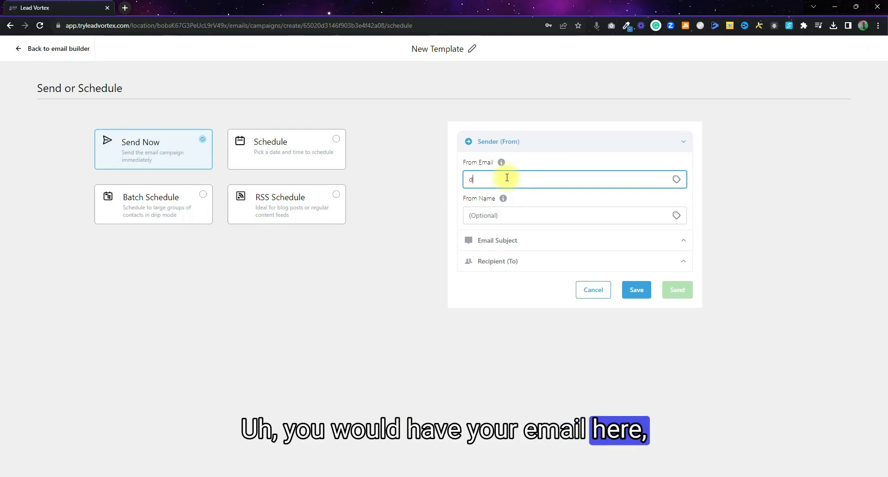
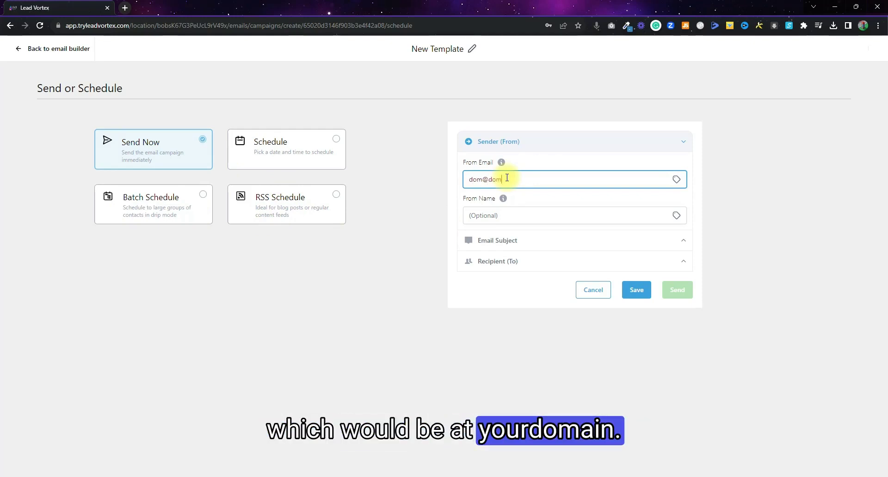
pyautogui.click(497, 217)
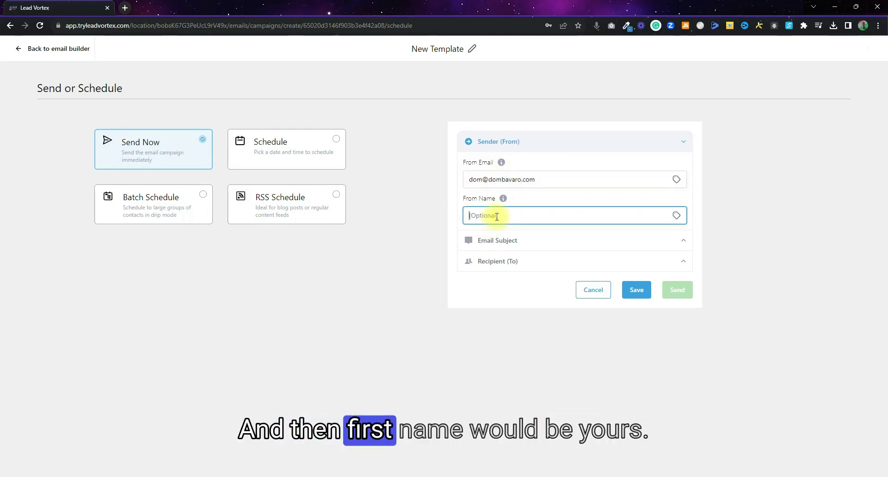
pyautogui.write('Dom')
pyautogui.click(509, 240)
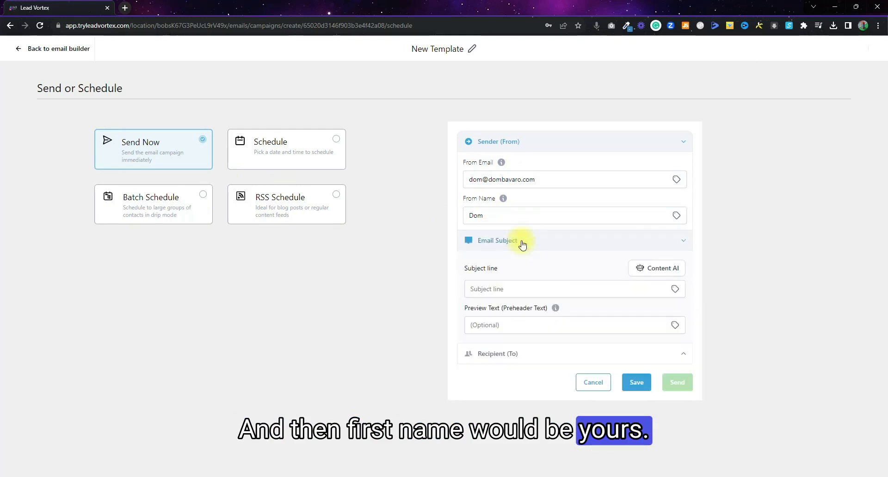
pyautogui.click(484, 289)
pyautogui.write('test subject')
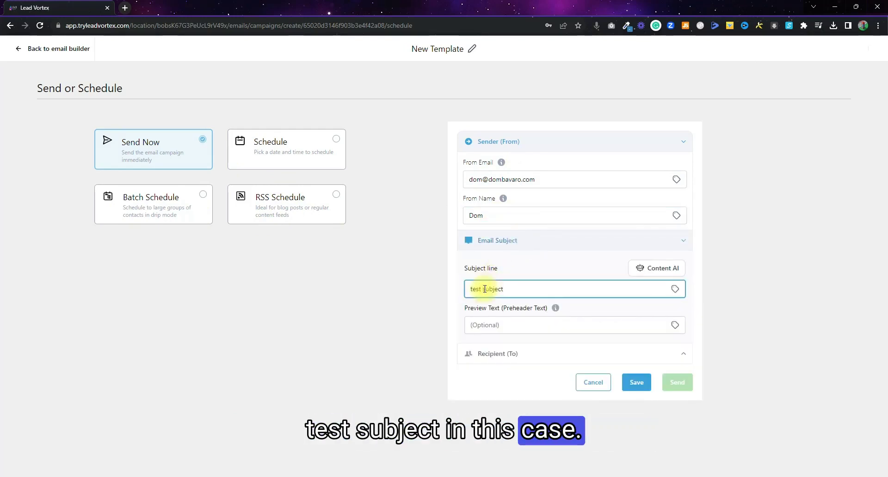
# Target the Clicked Email - HOT smart list, save the campaign, and return to the list.
pyautogui.click(491, 354)
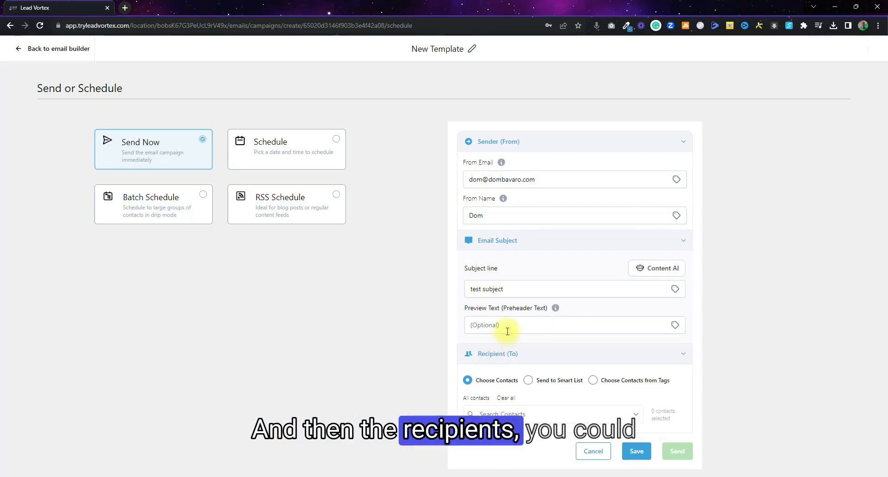
pyautogui.click(530, 382)
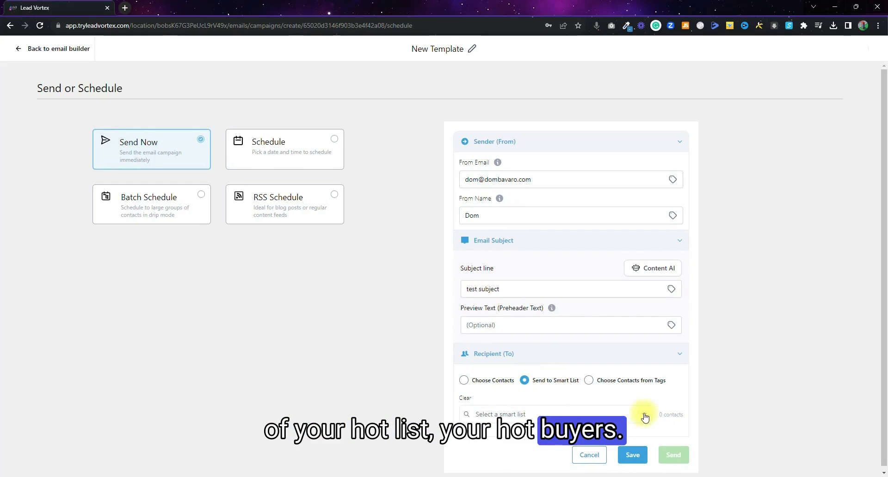
pyautogui.click(646, 418)
pyautogui.click(520, 361)
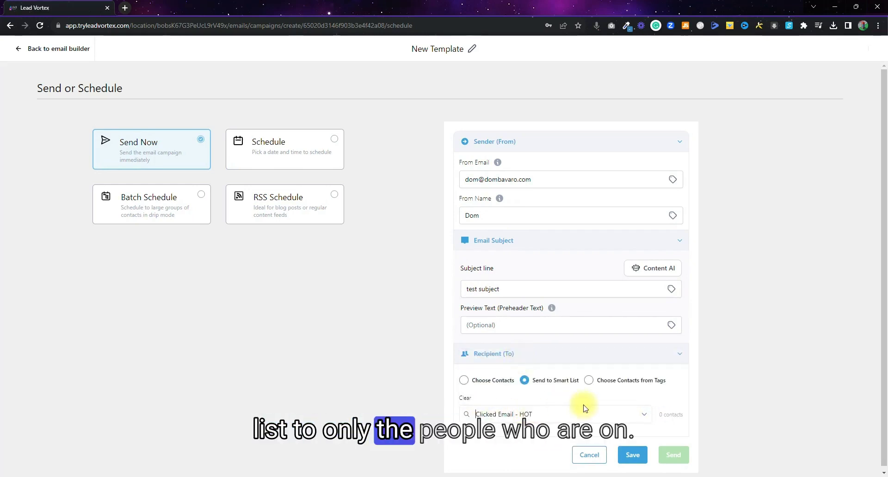
pyautogui.click(590, 380)
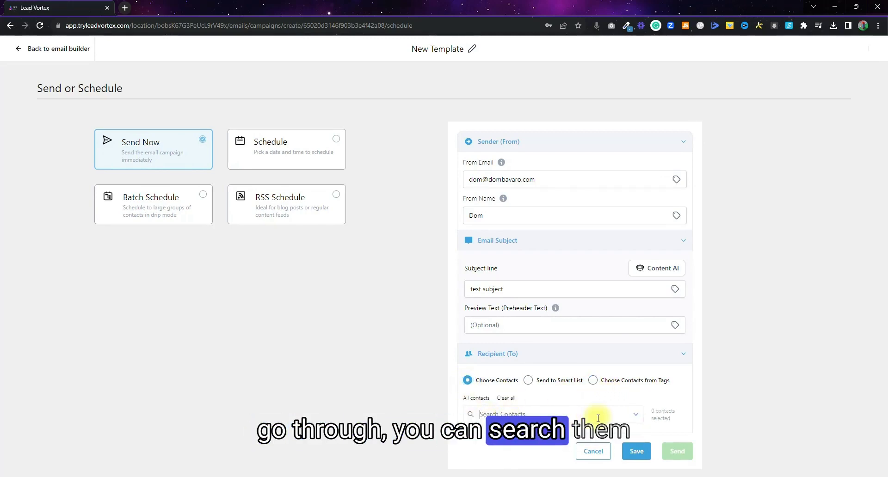
pyautogui.click(528, 382)
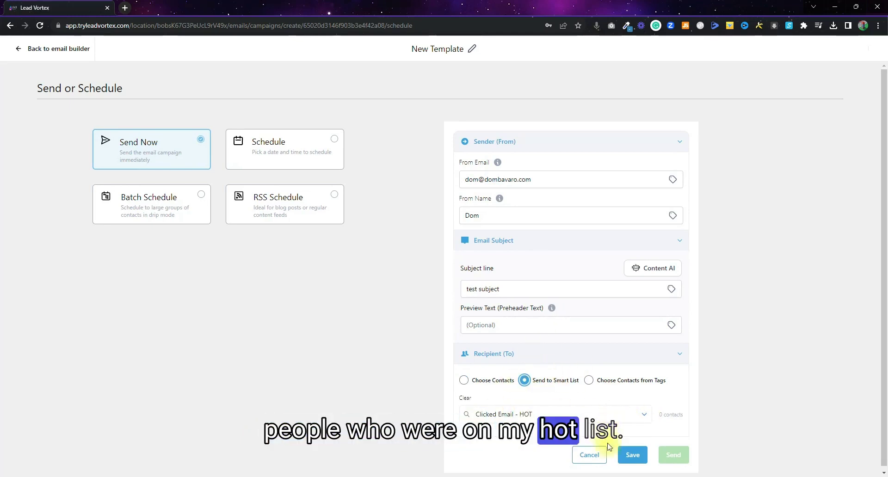
pyautogui.click(636, 453)
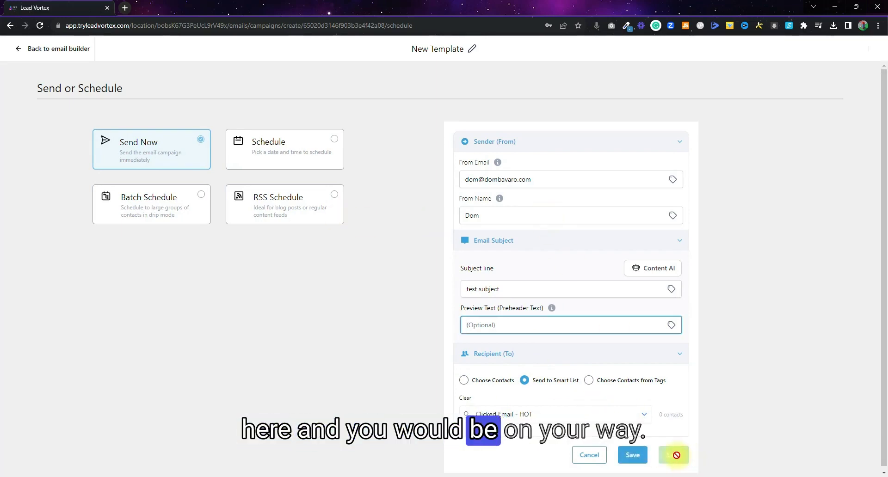
pyautogui.click(31, 50)
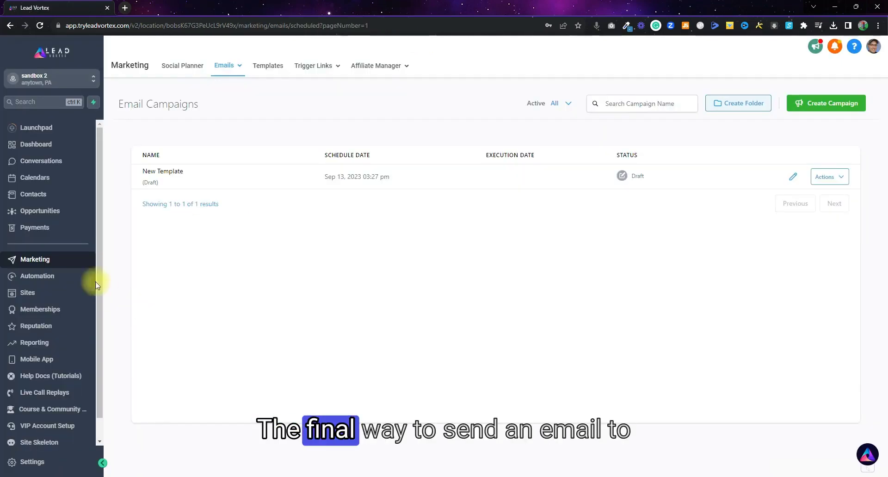
# Browse the Clicked Email - HOT, Unsubscribed Emails and Spam Complaints lists, then select all contacts in All.
pyautogui.click(33, 195)
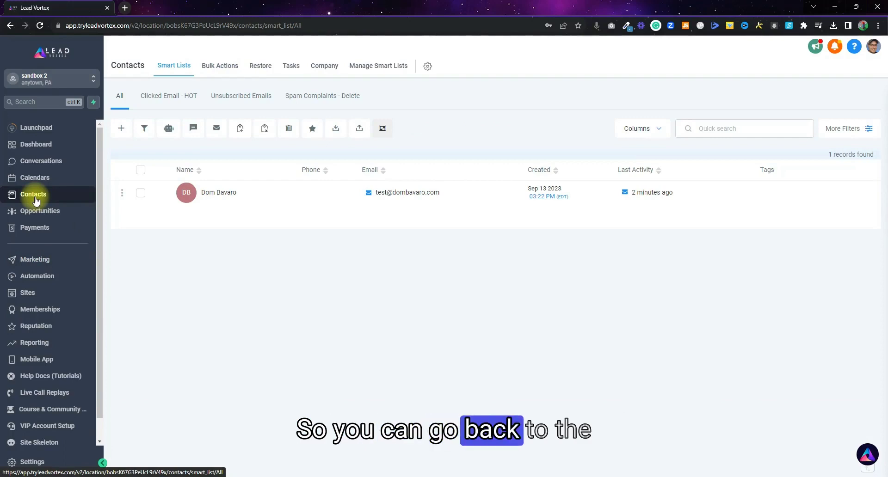
pyautogui.click(141, 170)
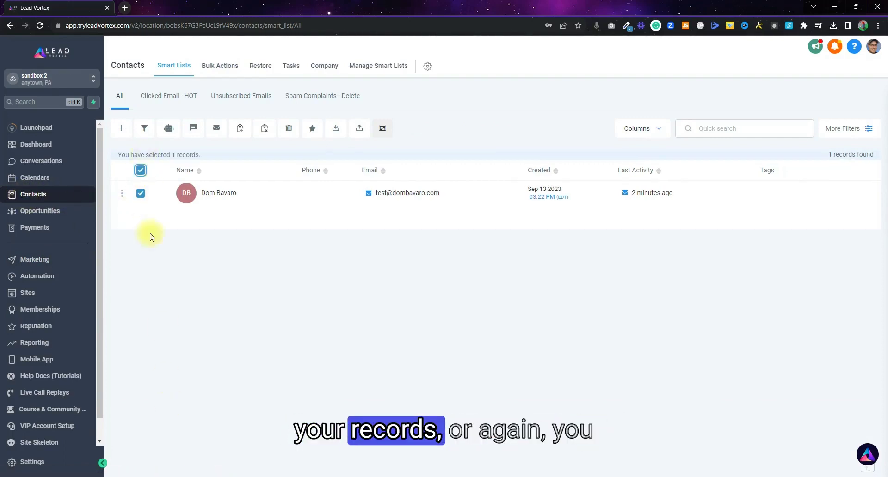
pyautogui.click(169, 96)
pyautogui.click(238, 97)
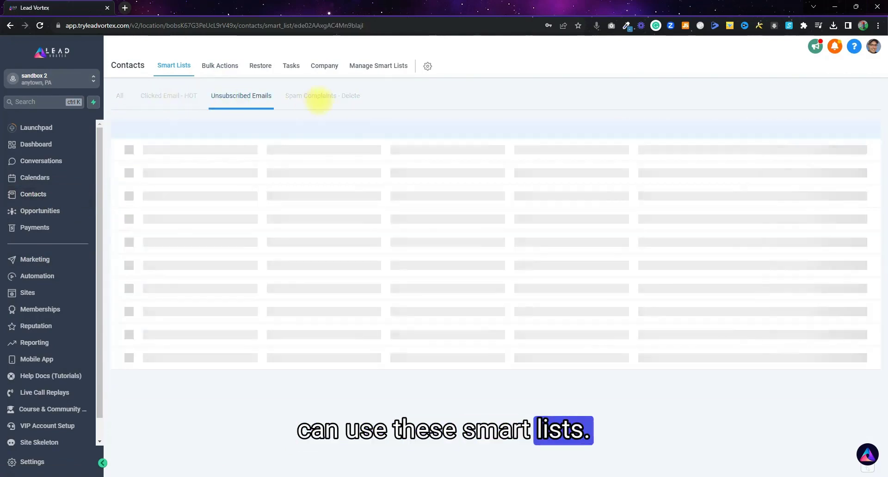
pyautogui.click(307, 97)
pyautogui.click(124, 104)
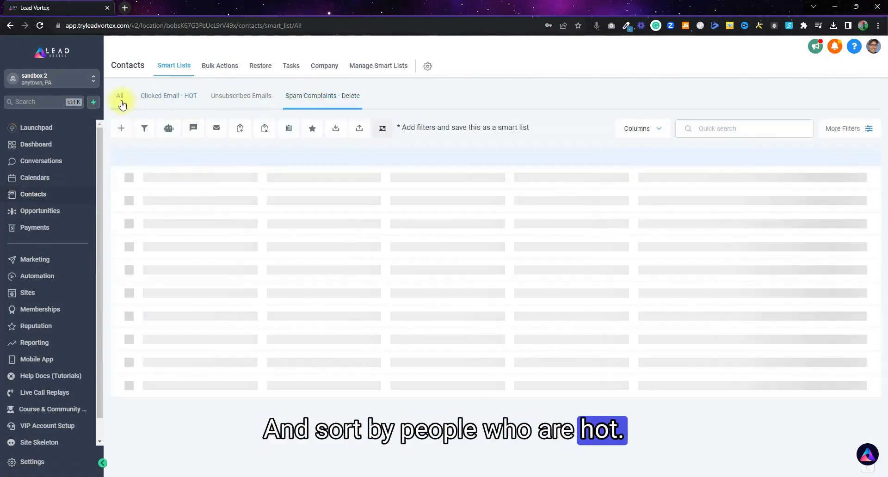
pyautogui.click(141, 170)
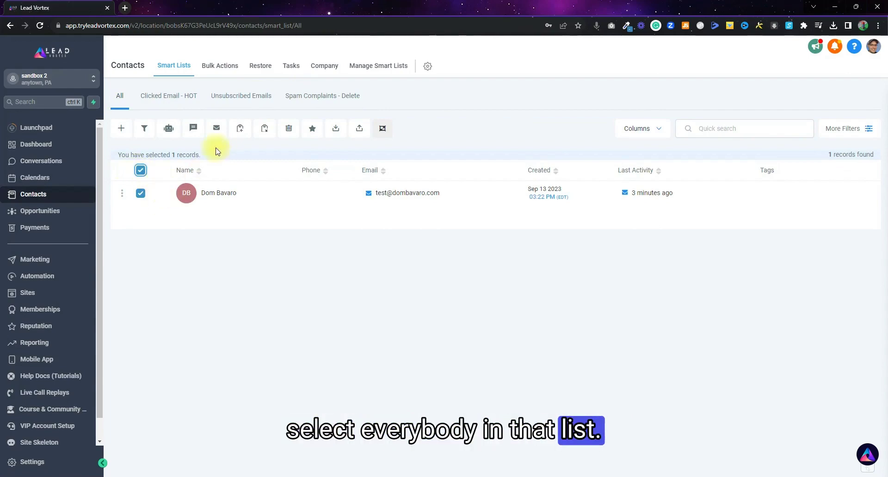
pyautogui.click(216, 128)
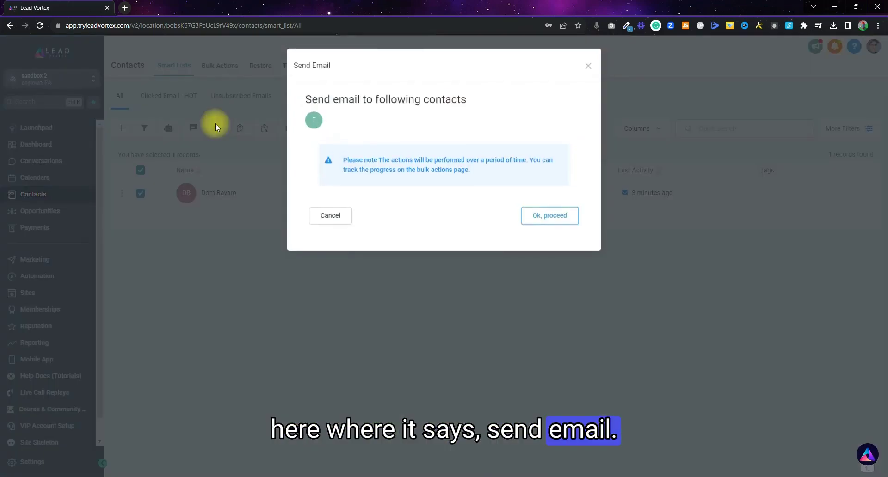
pyautogui.click(564, 218)
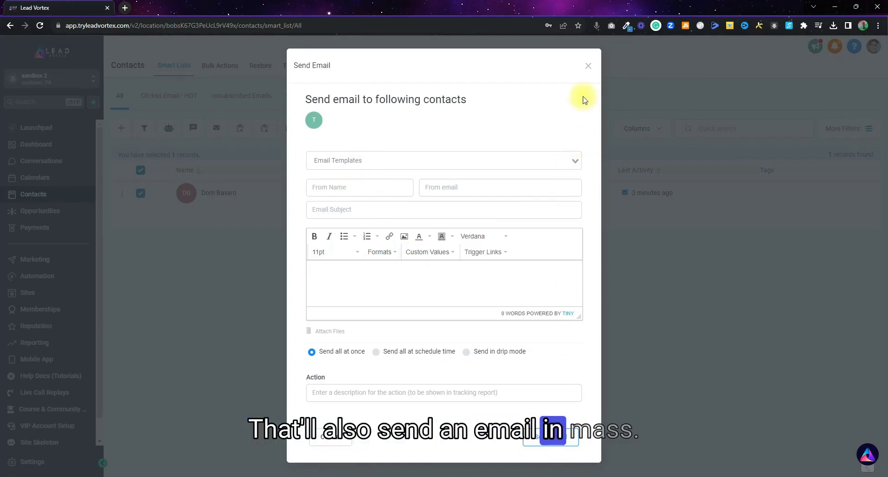
pyautogui.click(587, 65)
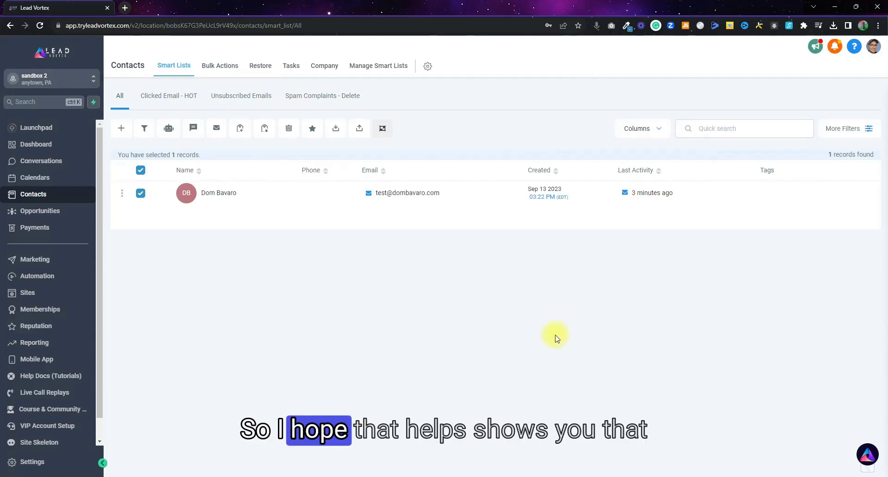